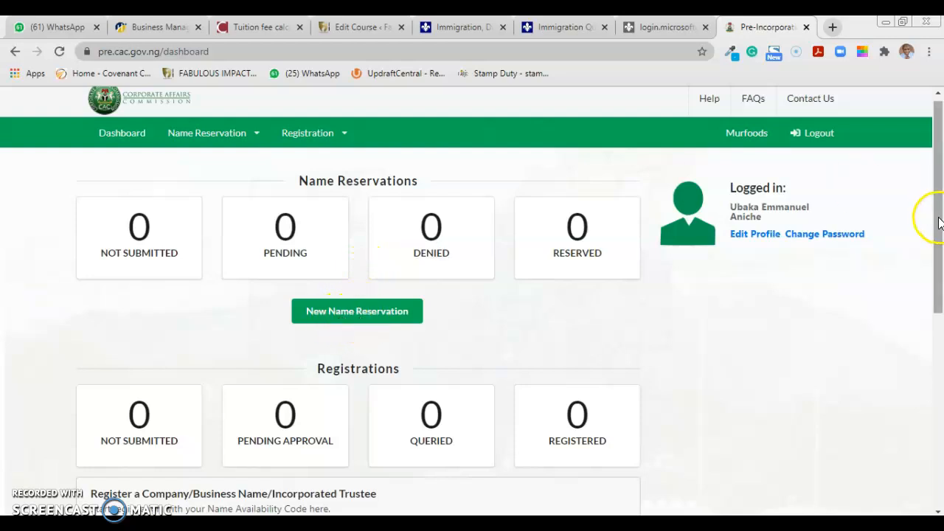
drag(937, 217, 937, 294)
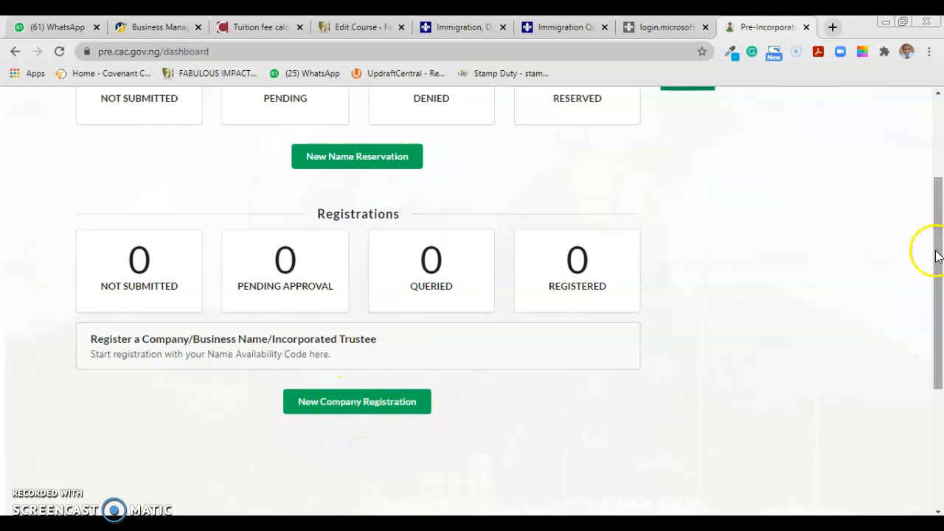
drag(938, 251, 940, 170)
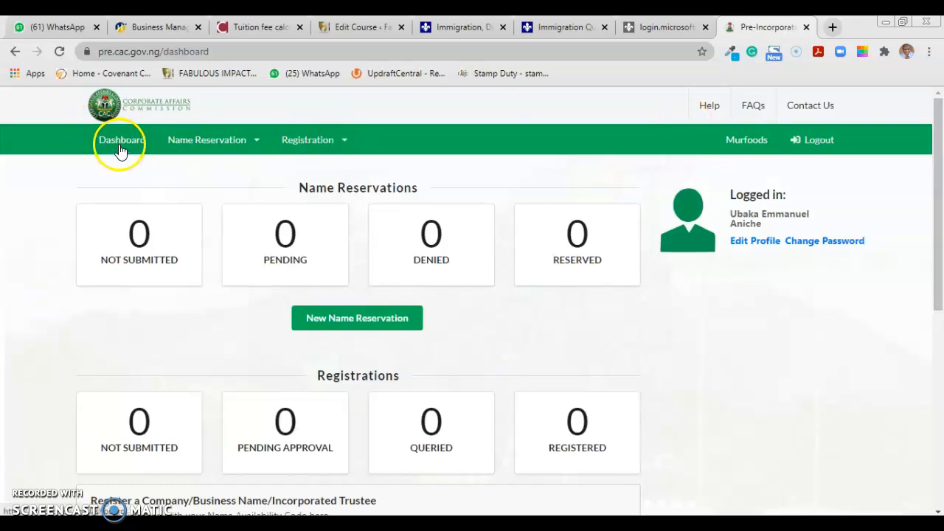
click(258, 144)
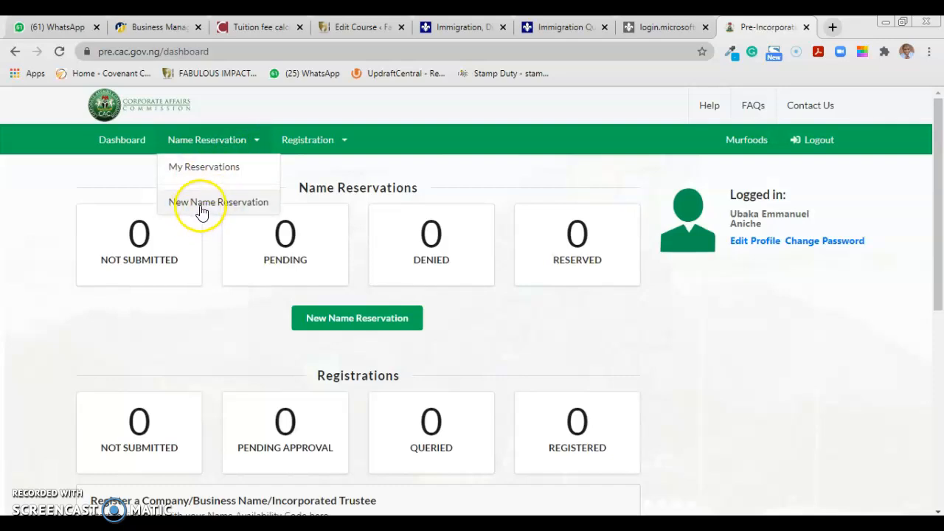
click(343, 141)
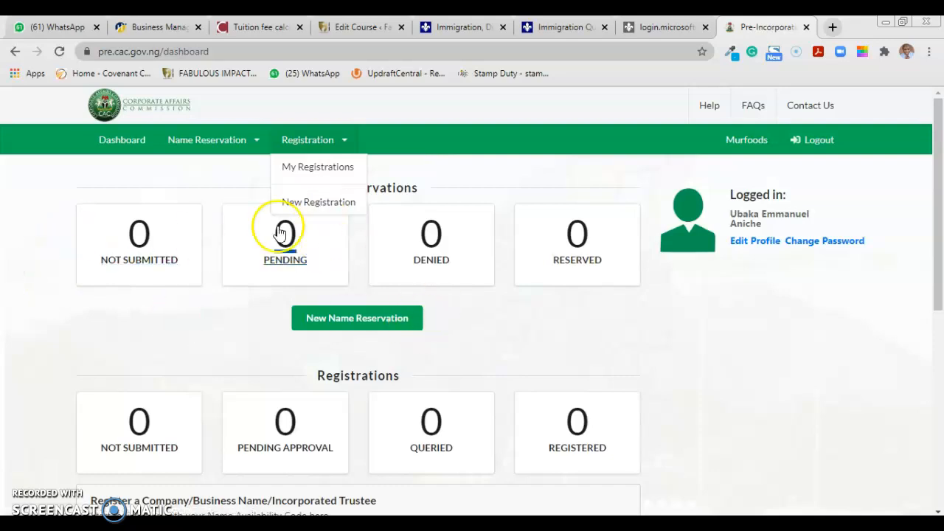
click(489, 185)
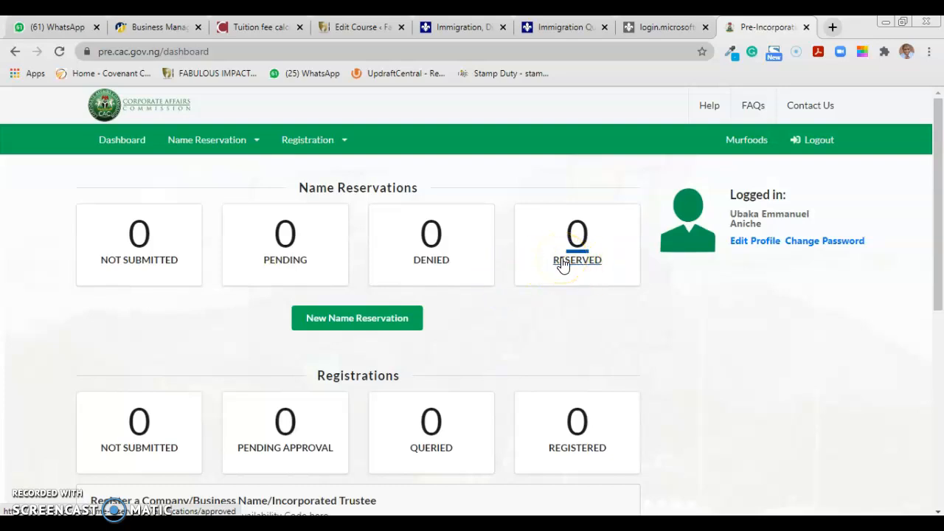
Begin a new name reservation and scroll past the naming rules to the empty Name and Type form
click(359, 328)
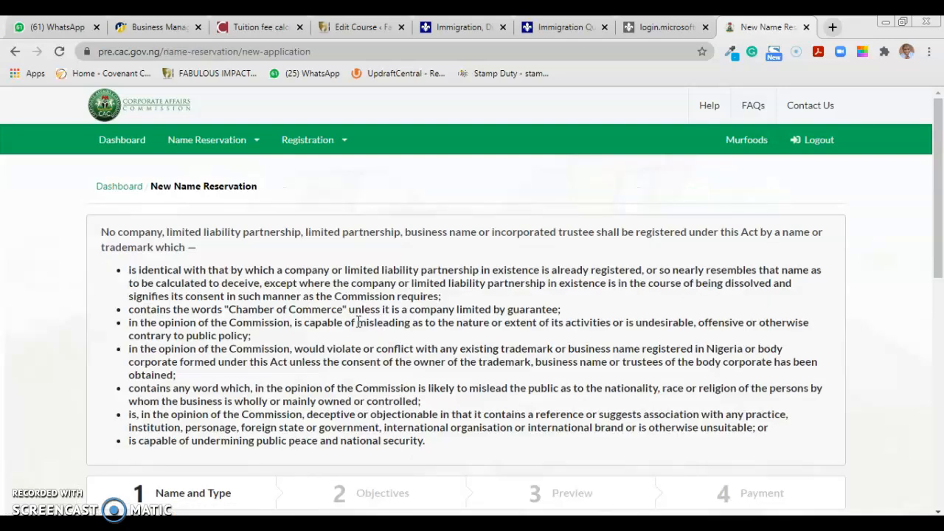
drag(941, 206, 941, 233)
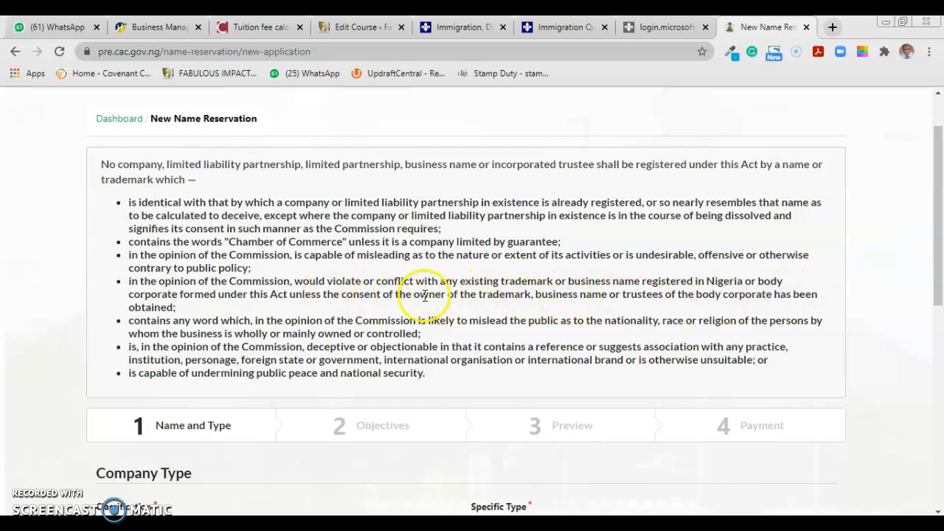
drag(940, 206, 941, 290)
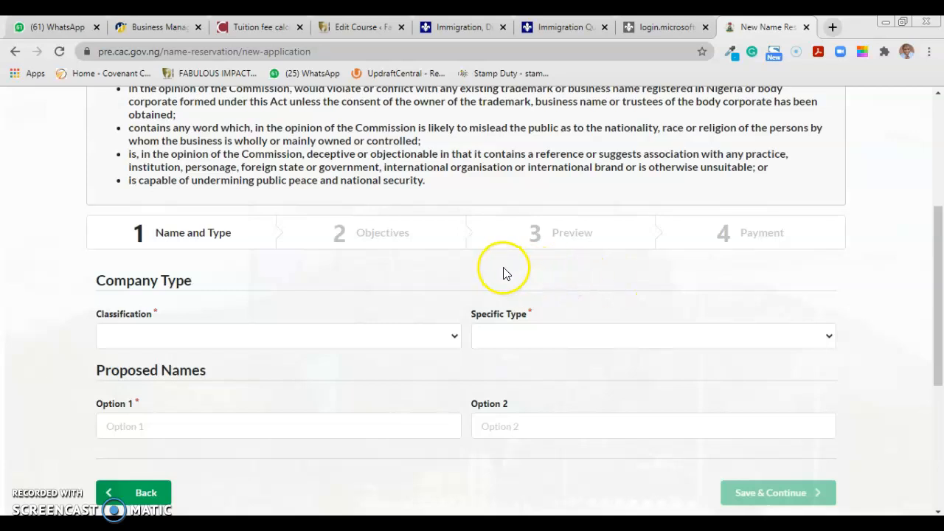
Set Classification to BUSINESS NAME and Specific Type to BUSINESS NAME - SOLE PROPRIETOR instead of partnership
click(378, 344)
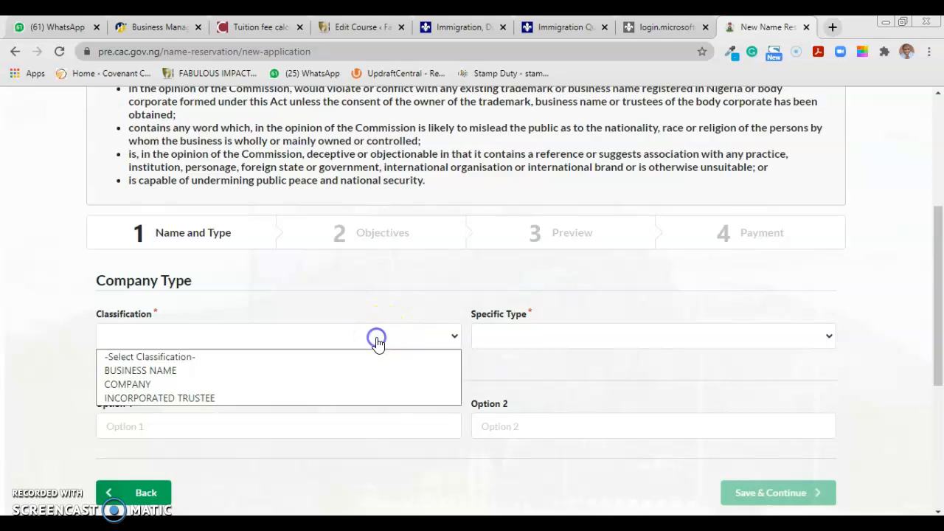
click(258, 375)
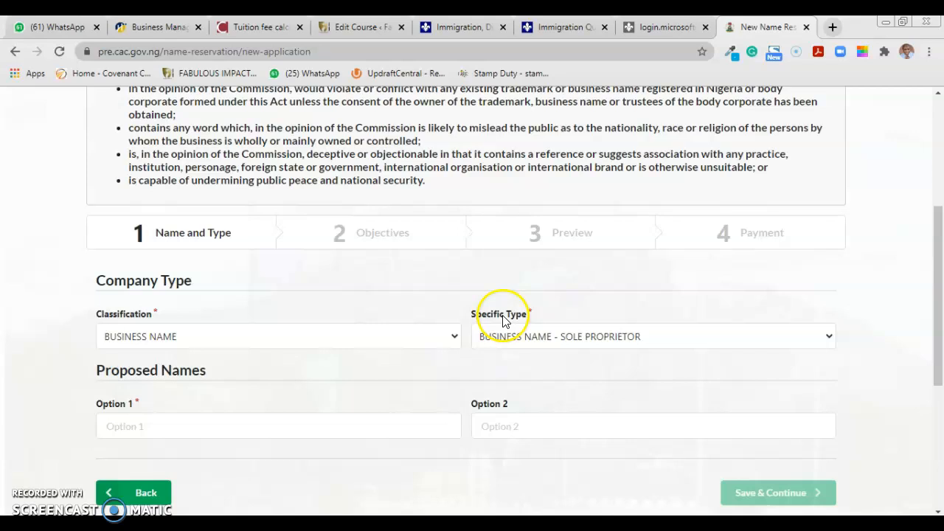
click(611, 343)
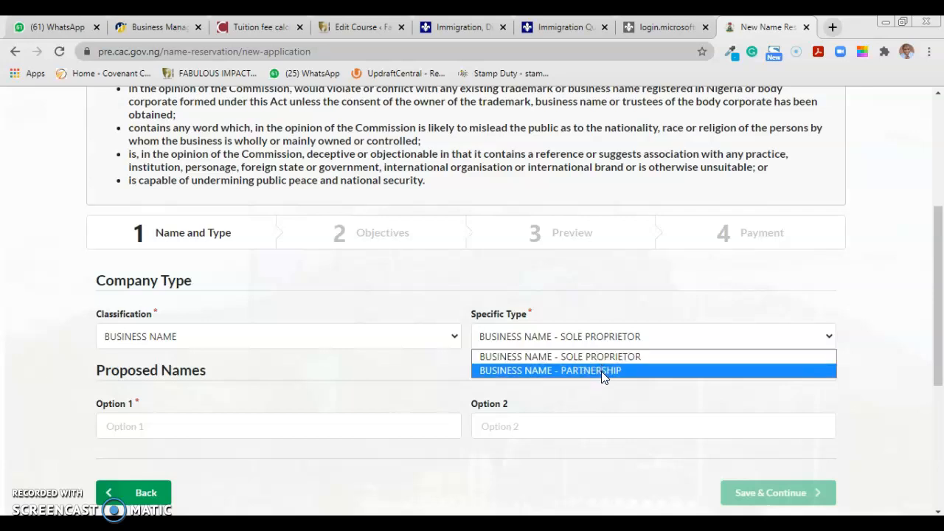
click(603, 356)
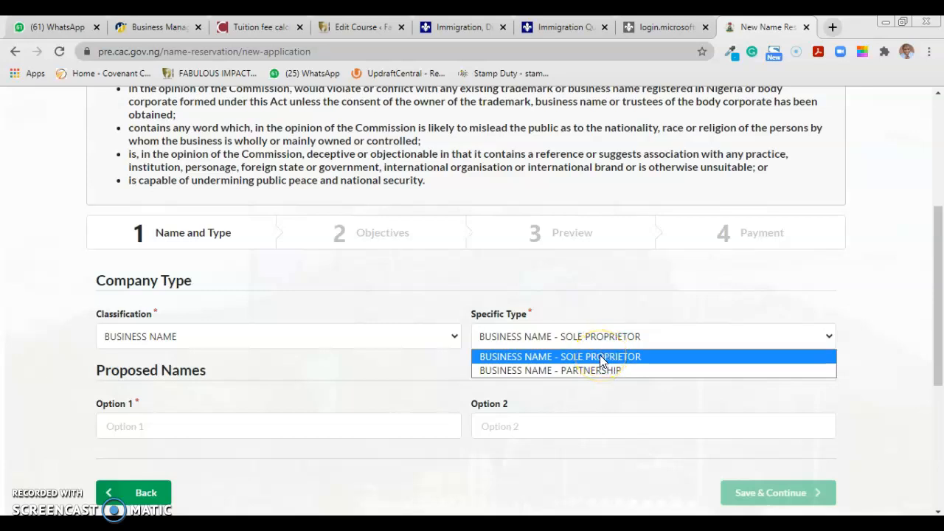
click(594, 371)
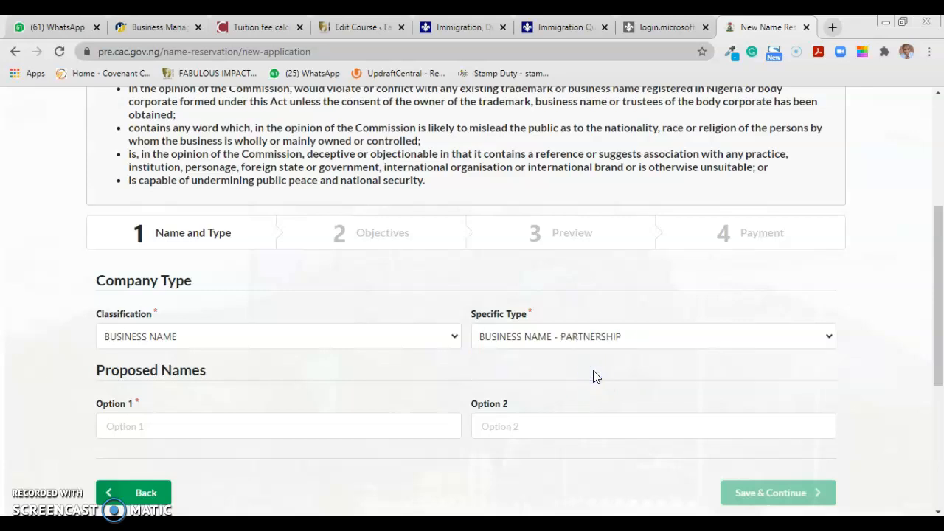
click(598, 348)
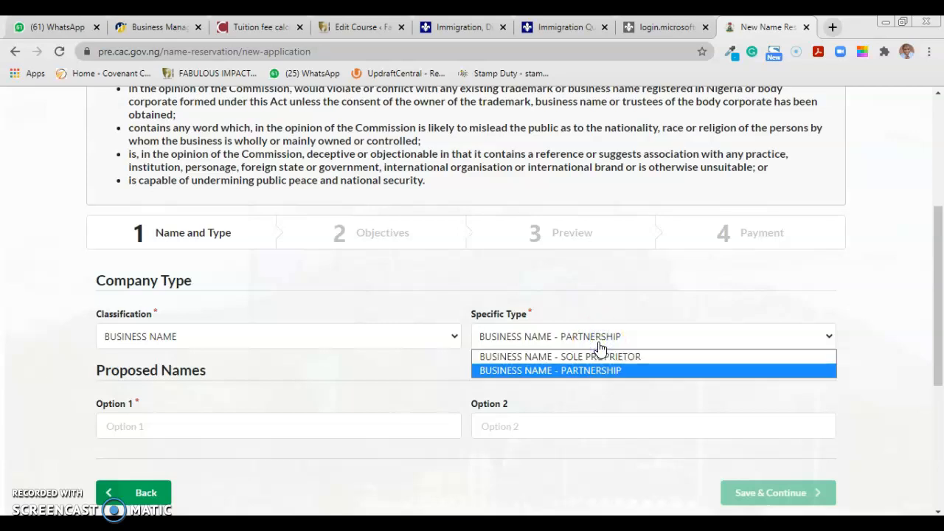
click(568, 352)
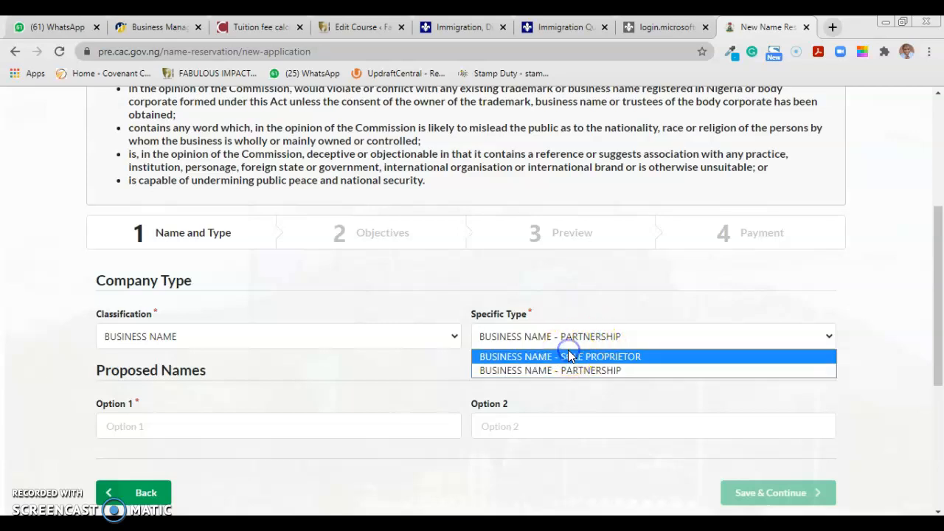
click(568, 356)
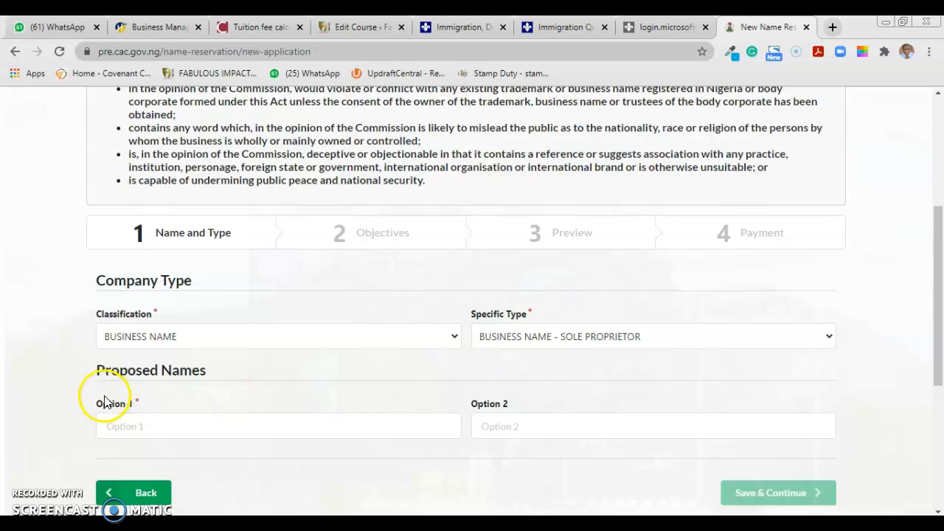
Enter 'ABC Enterprise' as proposed name Option 1 and 'Enterprise ABC' as Option 2
click(127, 427)
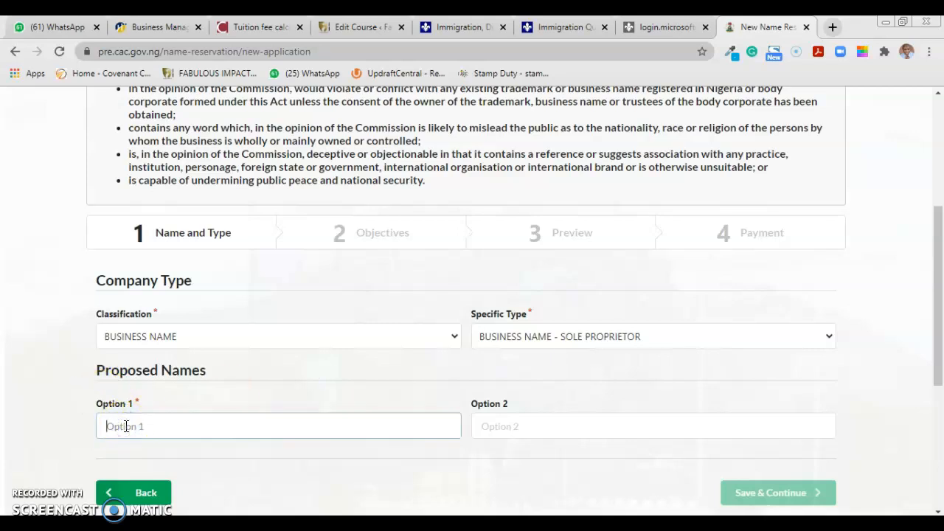
text(ABC)
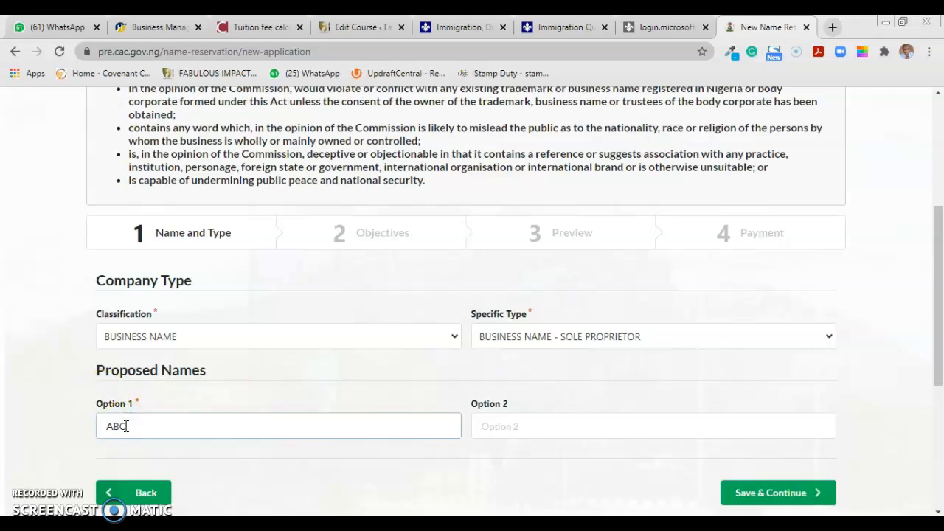
text( Enterprise)
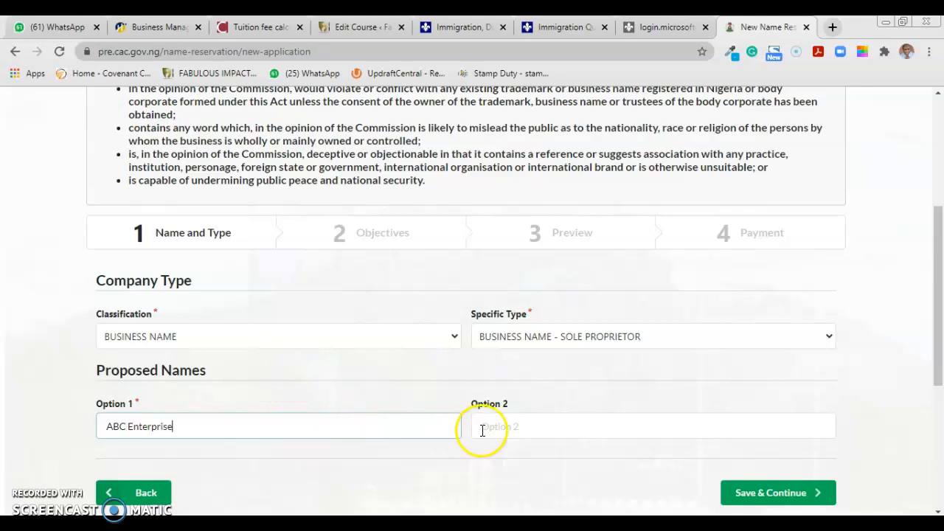
click(506, 433)
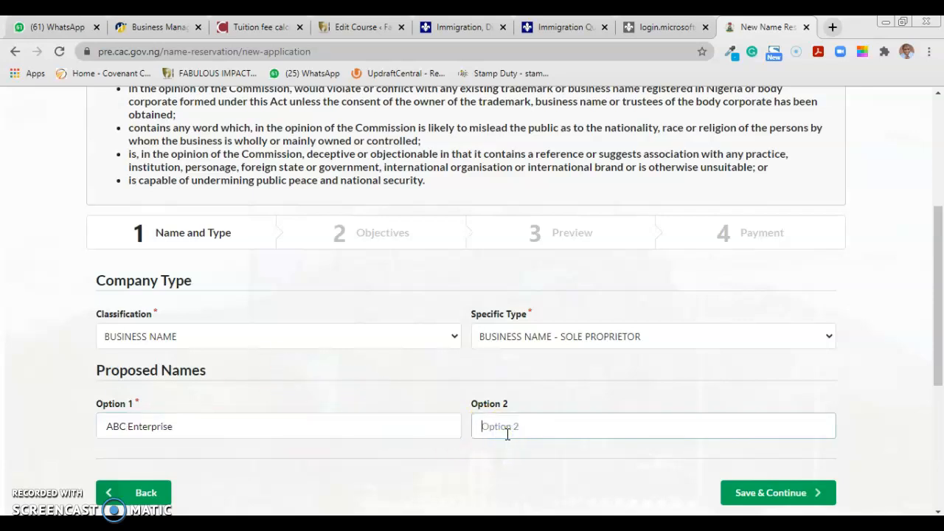
text(Enterprise)
key(BackSpace)
click(509, 427)
click(555, 427)
text(ABC)
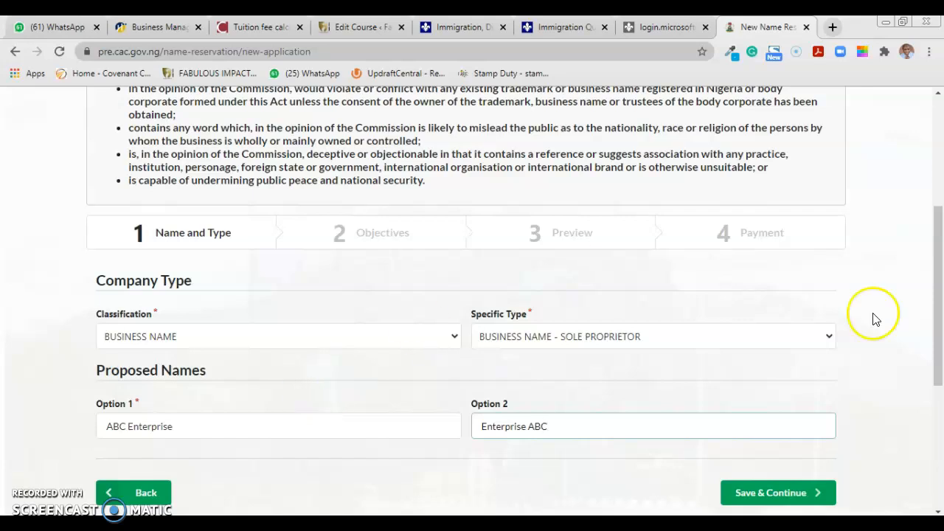
drag(937, 346, 940, 383)
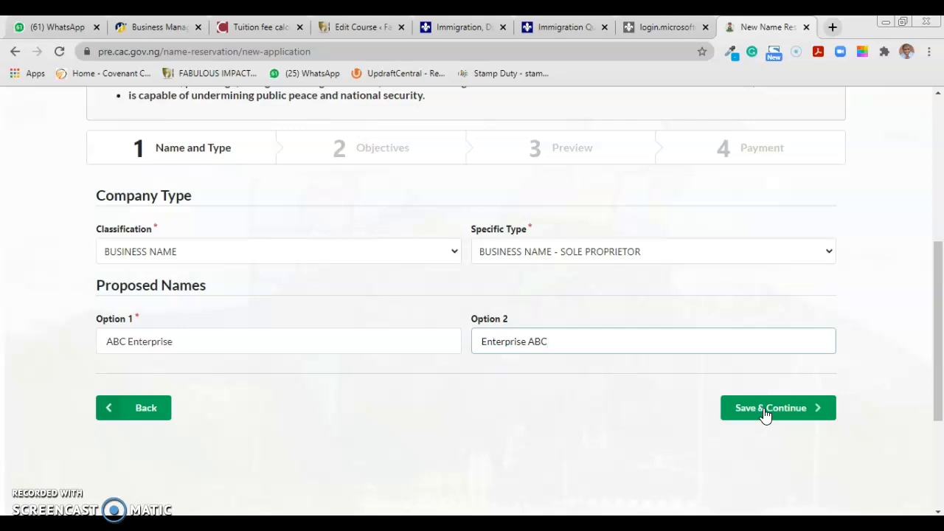
Change the classification to company, keeping private company limited by shares as the type
click(391, 250)
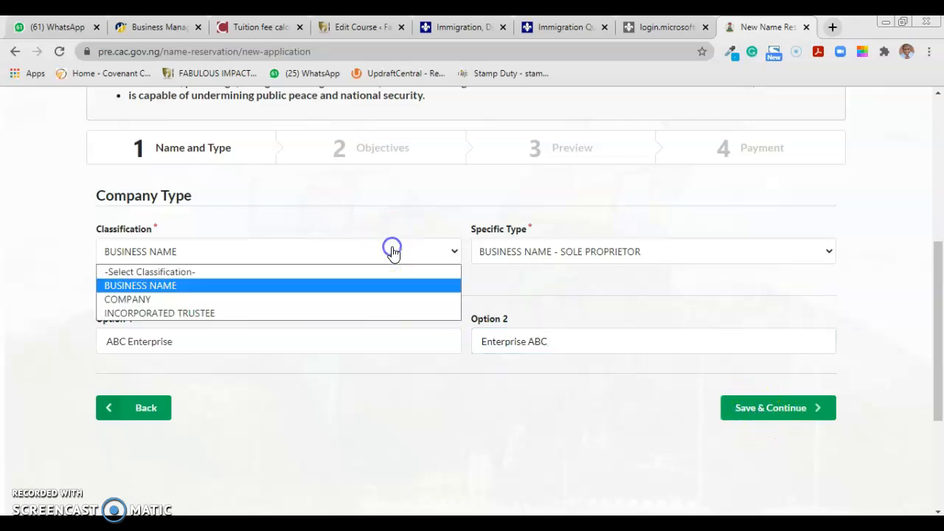
click(323, 299)
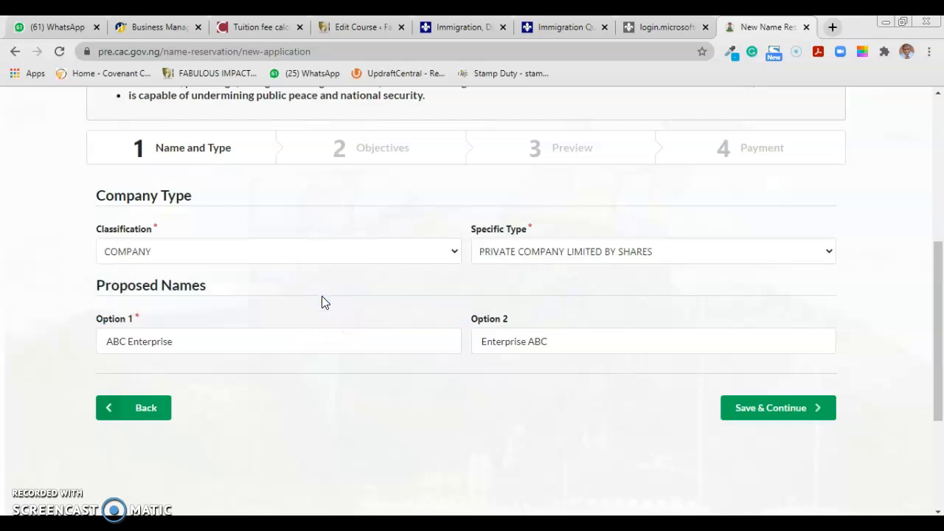
click(583, 259)
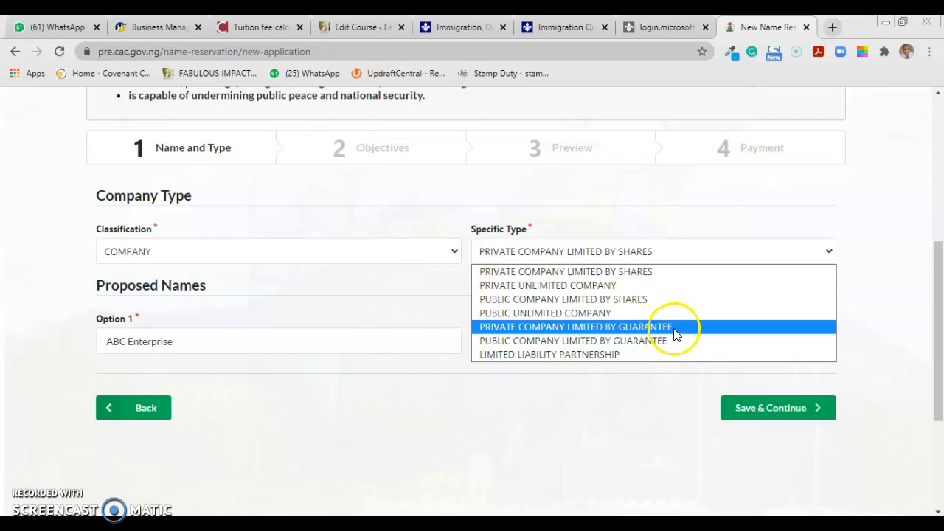
click(610, 273)
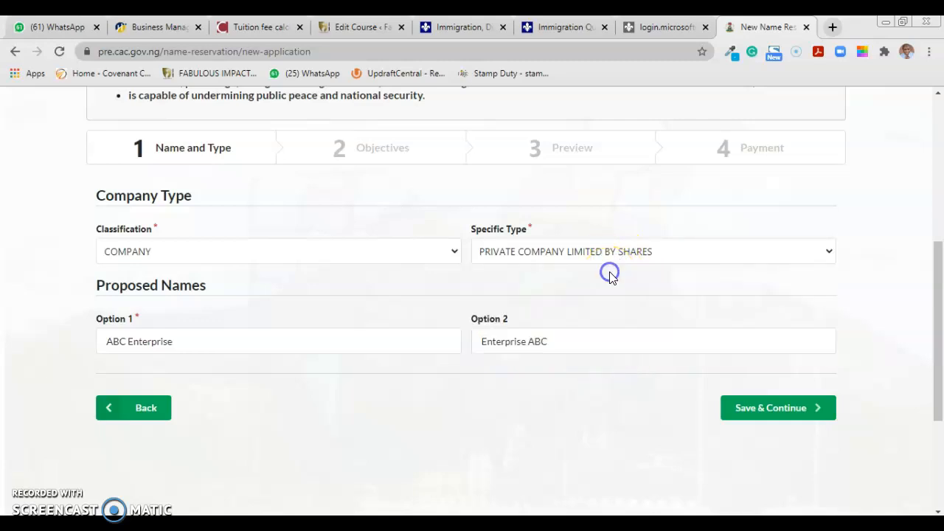
Reclassify as INCORPORATED TRUSTEE, review its types and search reasons, then return to Company Type
click(315, 252)
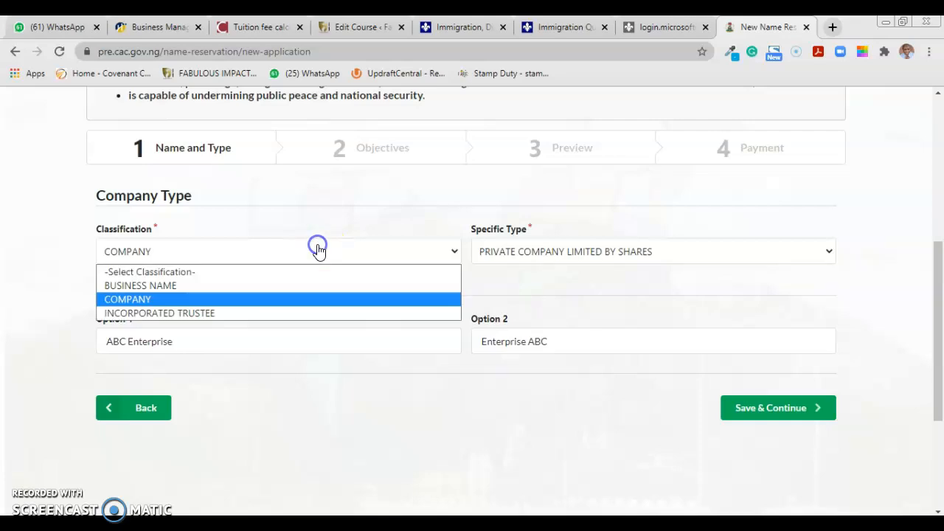
click(275, 313)
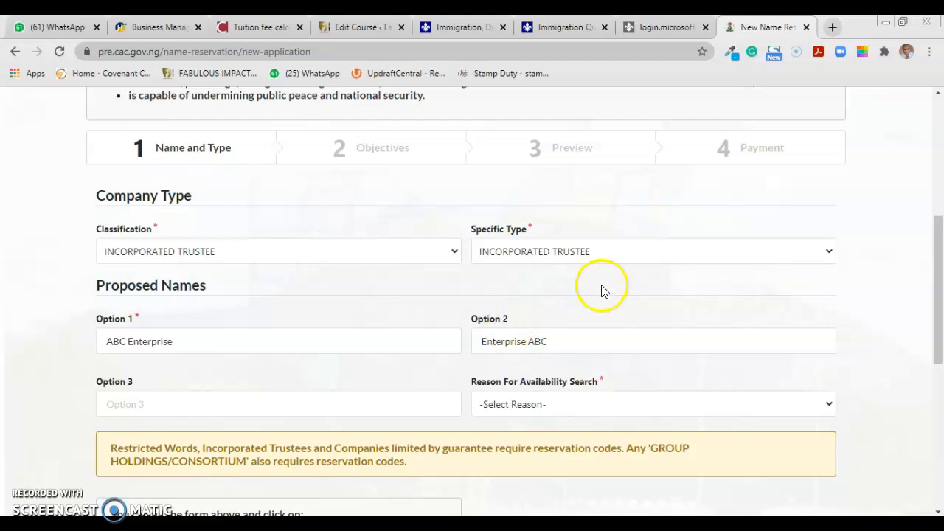
click(622, 256)
click(621, 258)
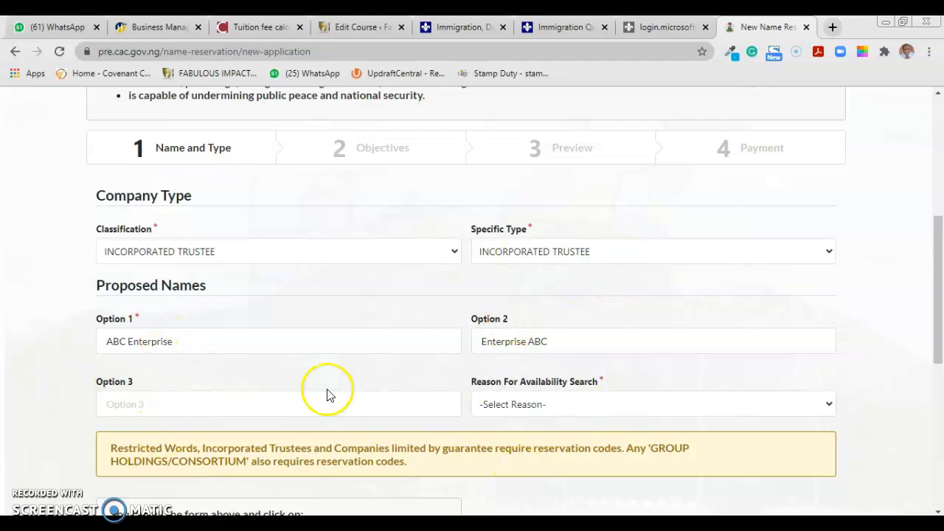
click(642, 404)
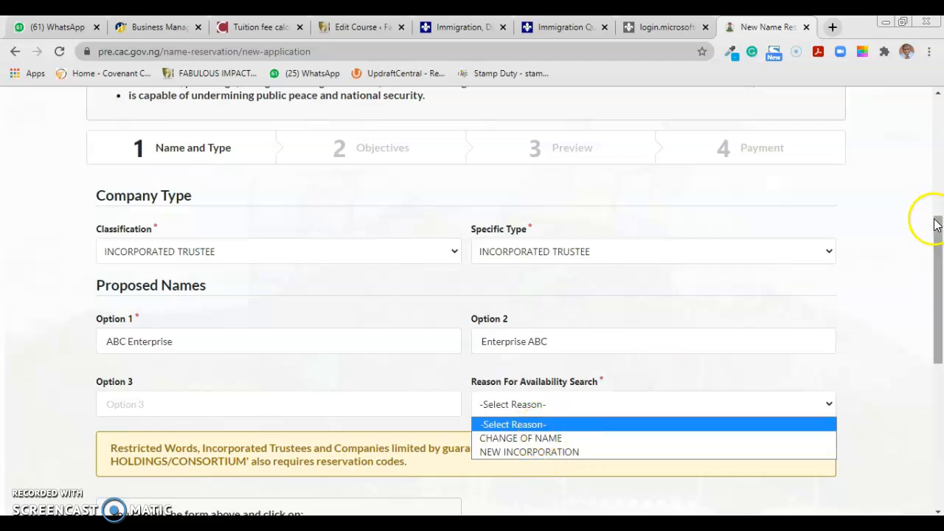
drag(937, 231, 937, 295)
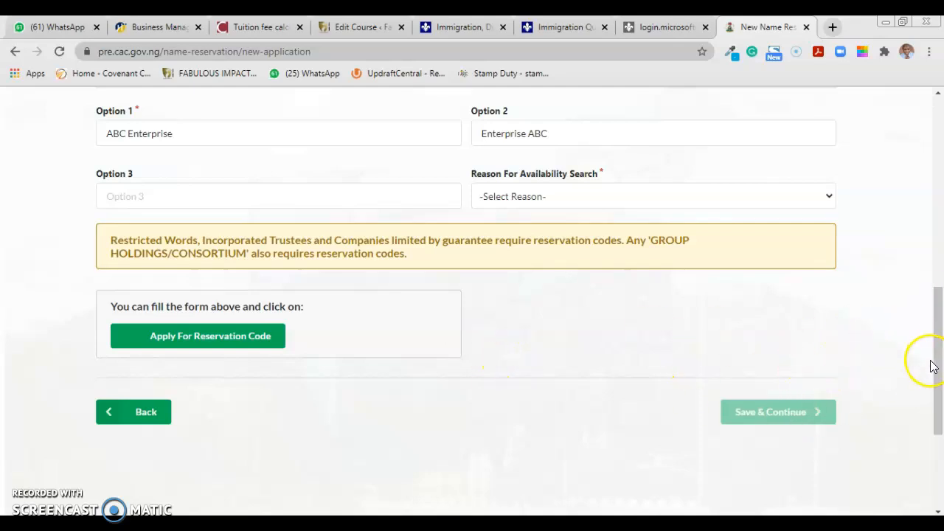
drag(936, 368, 937, 300)
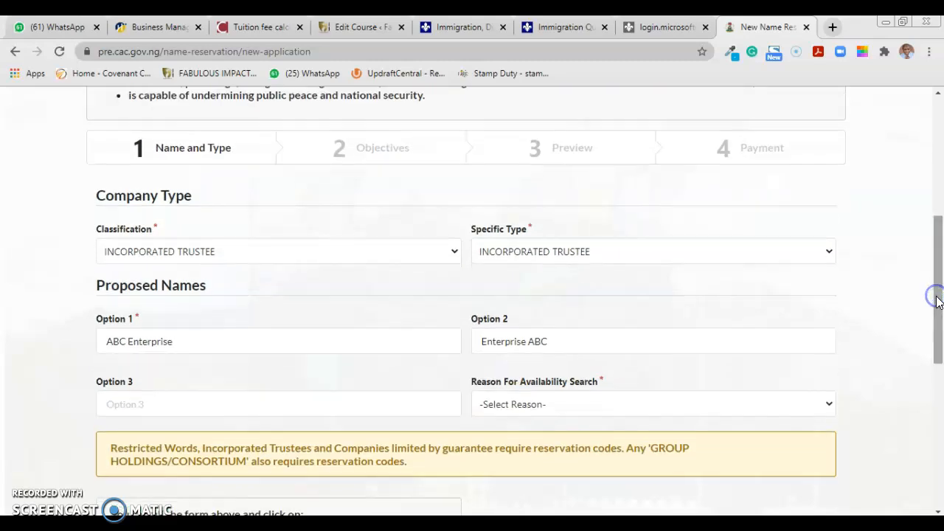
Switch Classification back to BUSINESS NAME and save Name and Type to reach Objectives
click(425, 260)
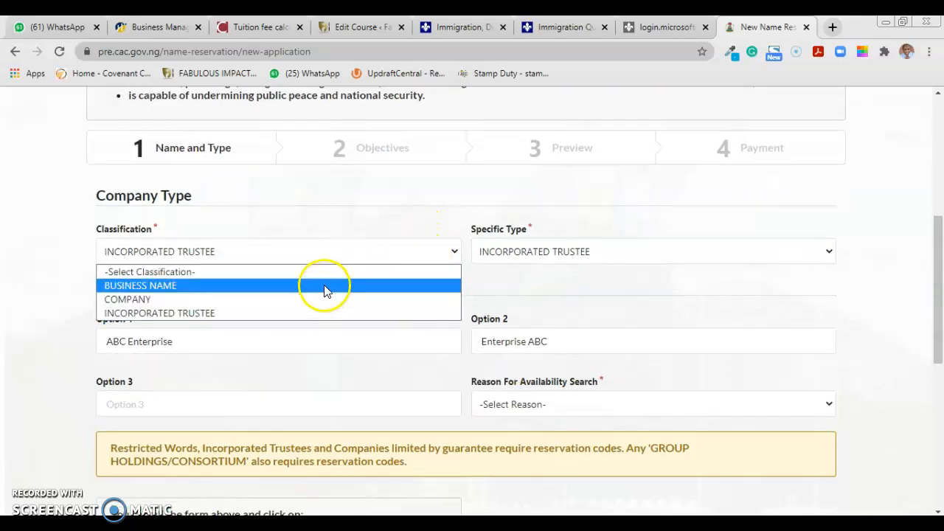
click(327, 288)
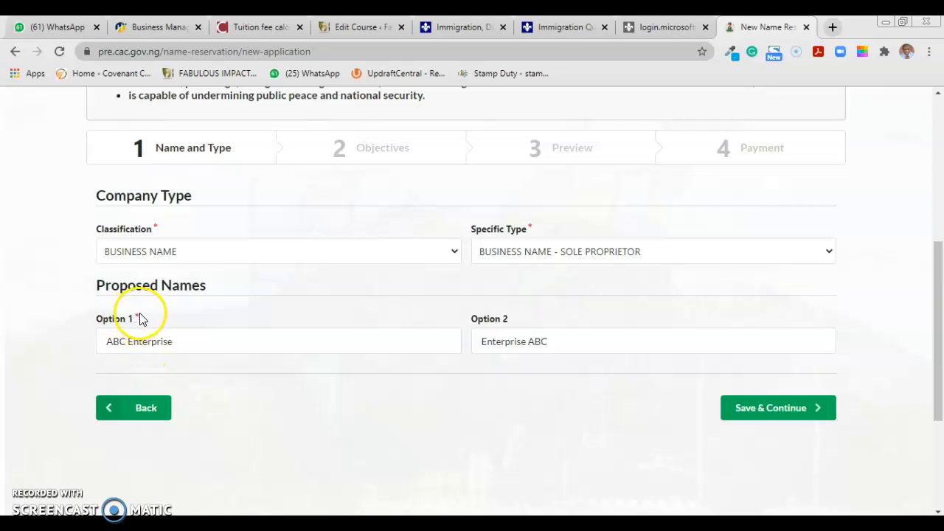
click(780, 411)
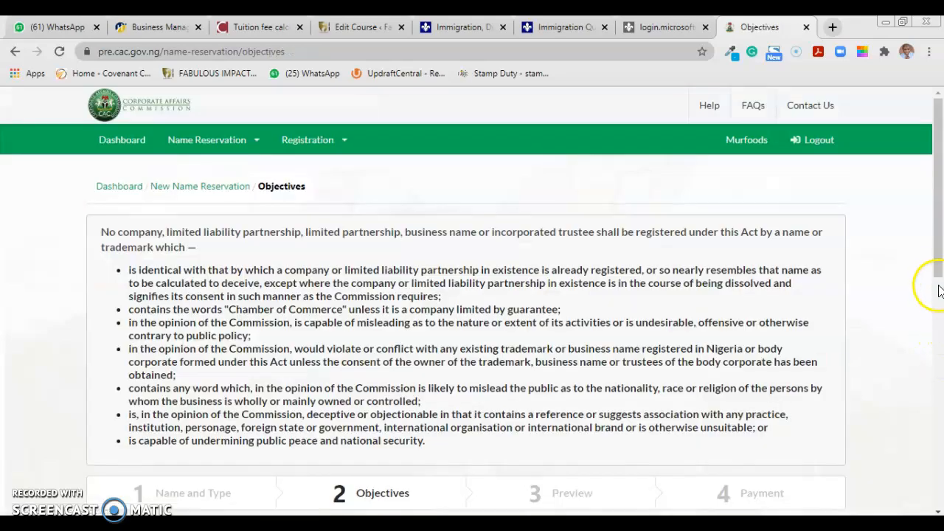
Choose NEW INCORPORATION in the Reason For Availability Search dropdown
drag(937, 246, 941, 373)
click(626, 266)
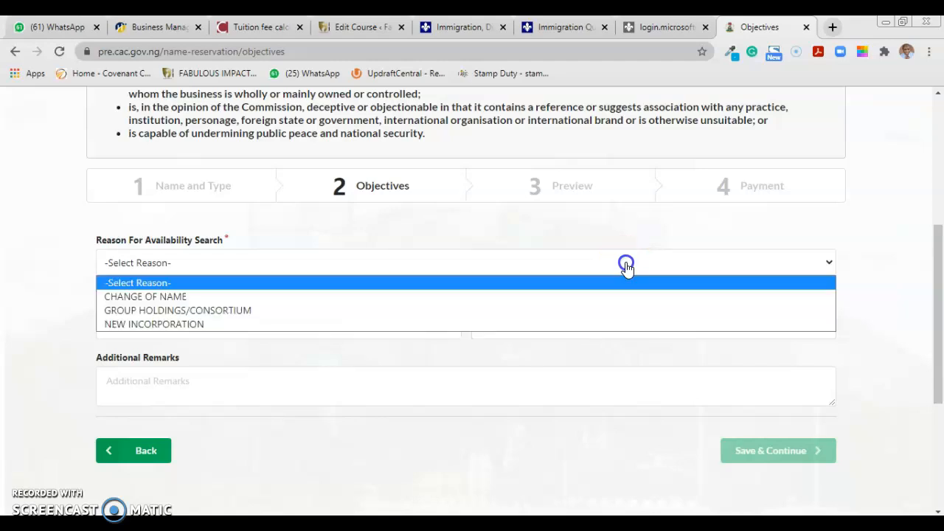
click(389, 328)
click(386, 269)
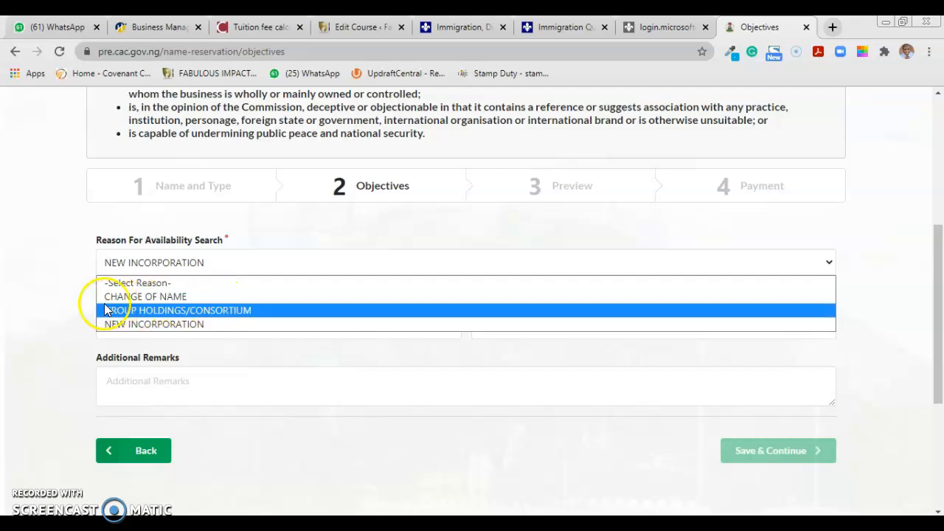
click(81, 311)
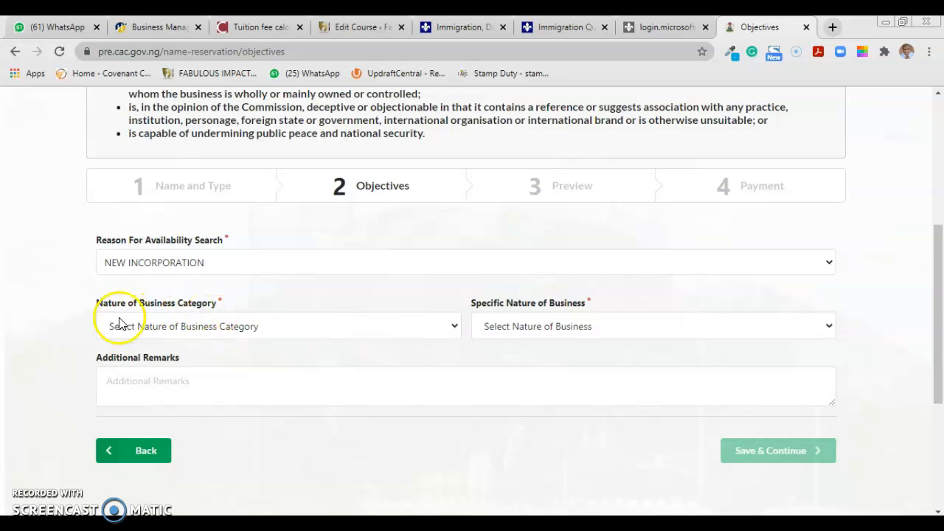
Pick AGRICULTURE FORESTRY & FISHING as business category and SALE OF GROCERIES as specific nature
click(244, 329)
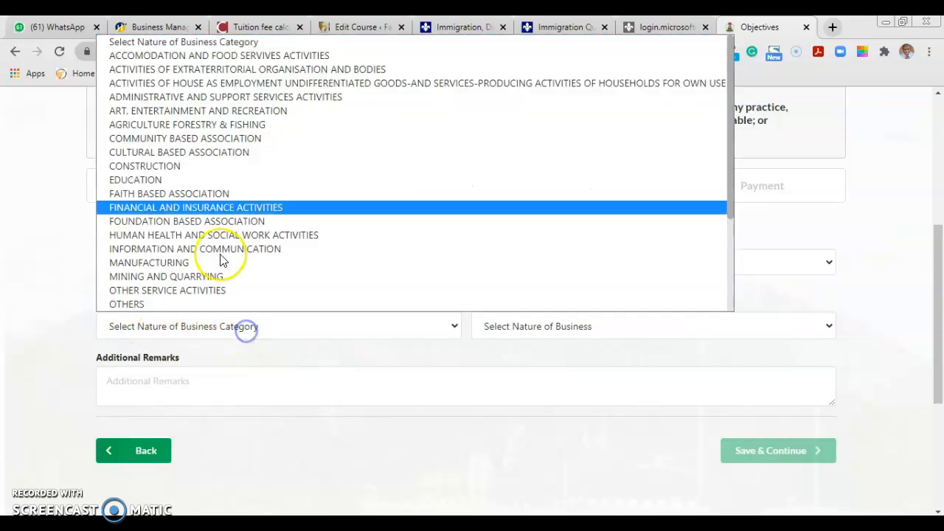
scroll(177, 307, down, 1)
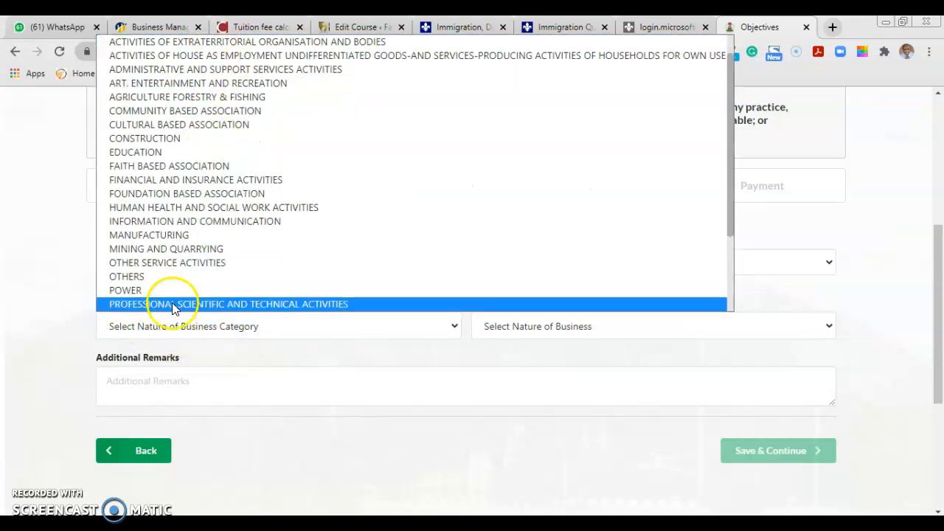
click(231, 103)
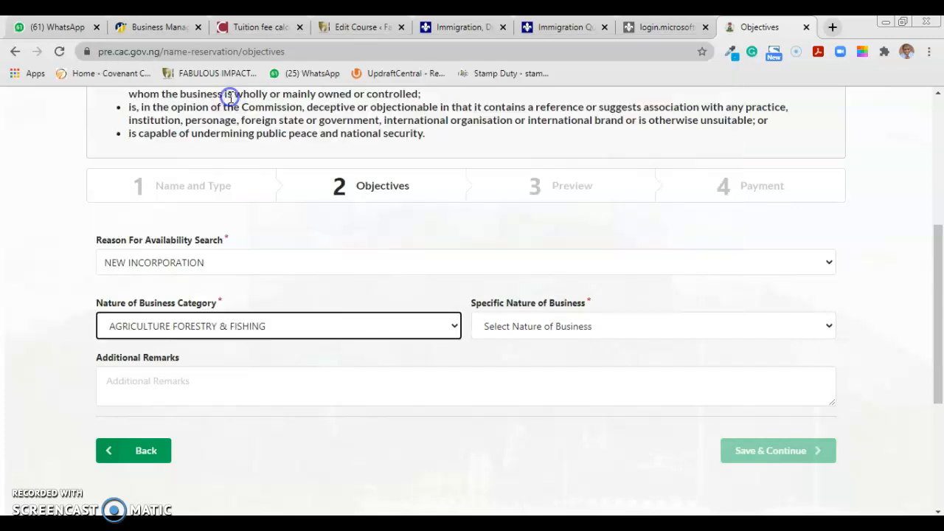
click(624, 335)
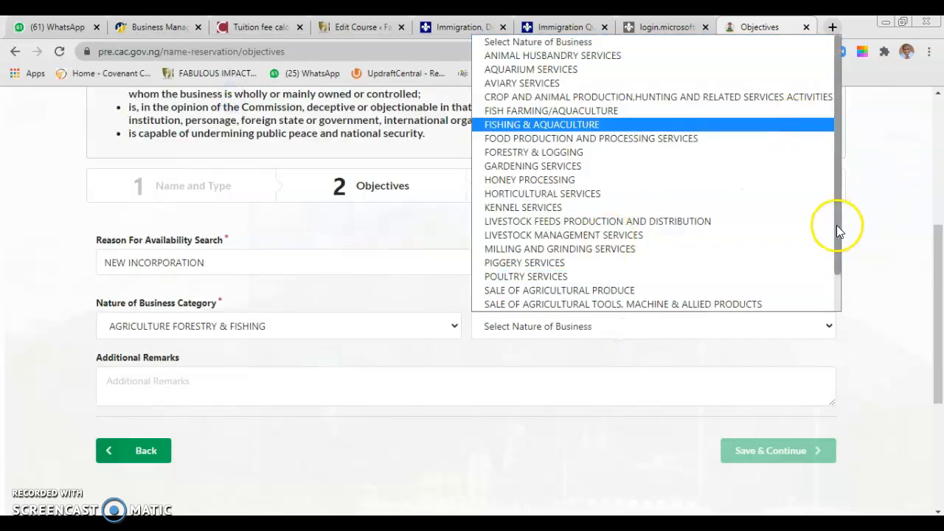
drag(837, 225, 838, 298)
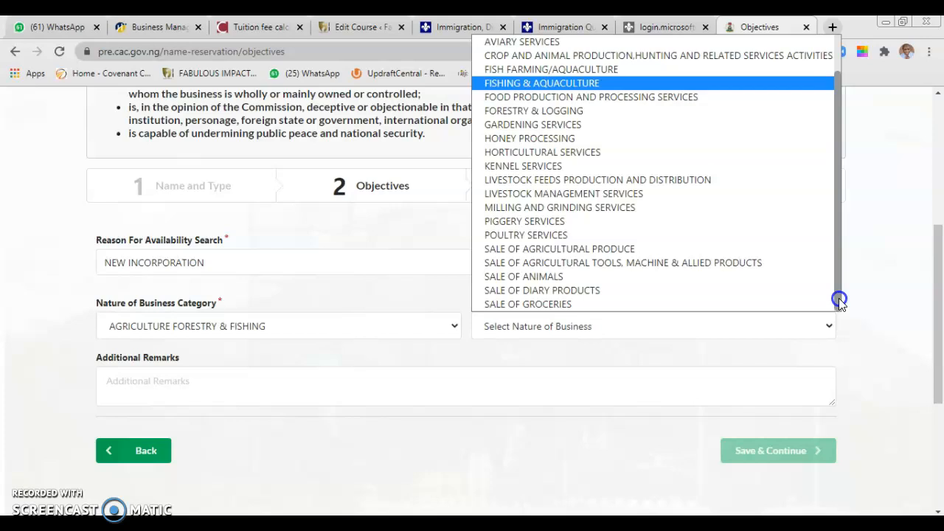
click(611, 304)
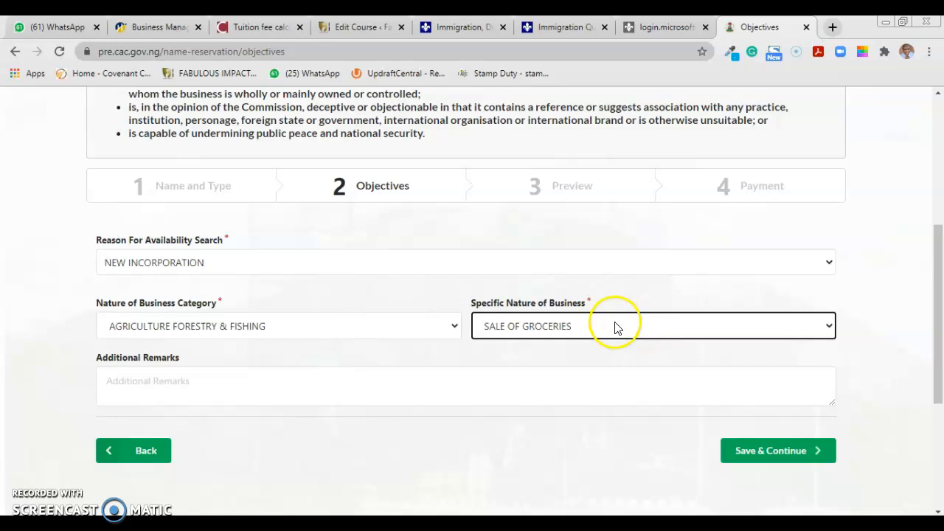
click(415, 321)
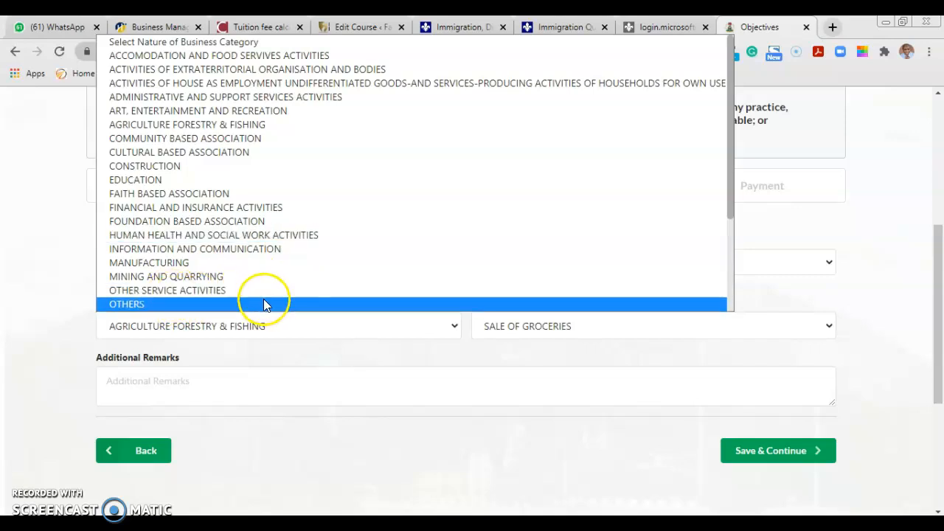
click(560, 406)
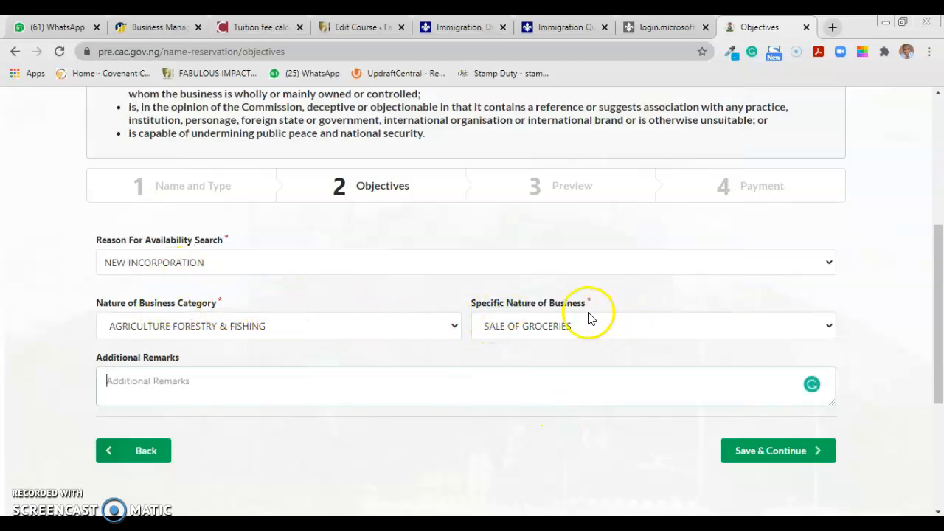
Save the objectives and scroll through the Preview summary of name, objectives and presenter
click(767, 458)
drag(940, 234, 940, 502)
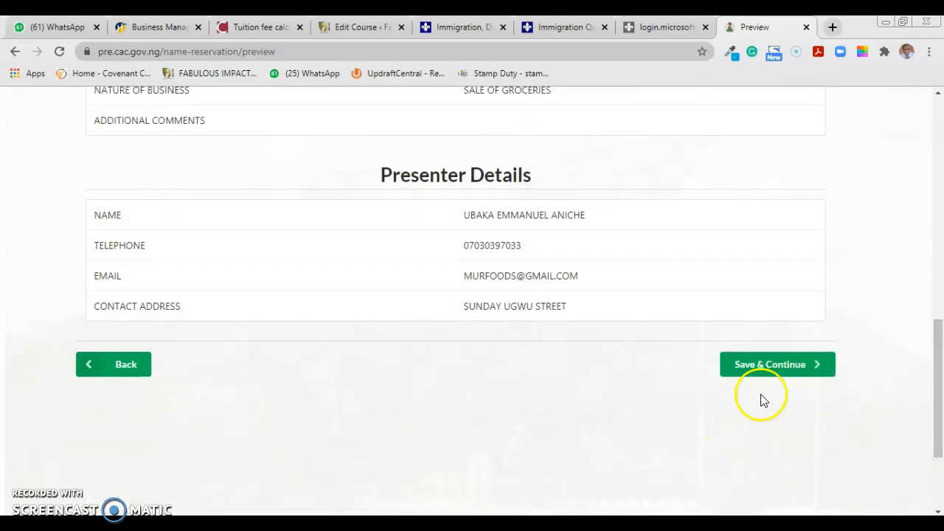
Confirm the preview, check the RRR and ₦500.00 amount, and pay via Remita
click(774, 374)
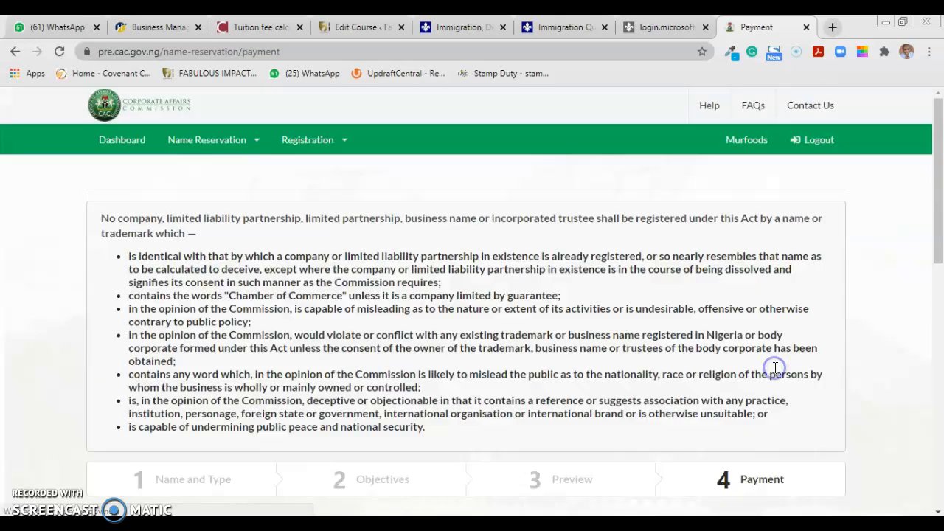
drag(936, 202, 937, 346)
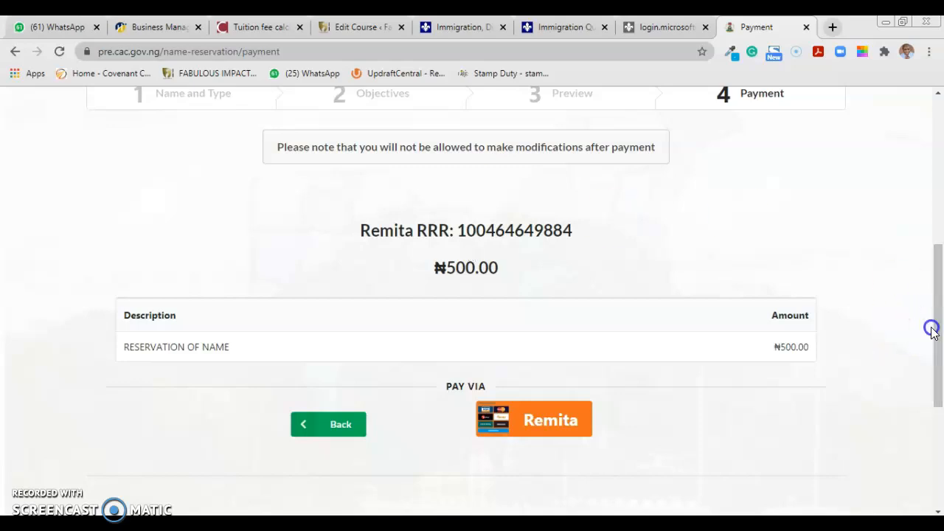
click(552, 421)
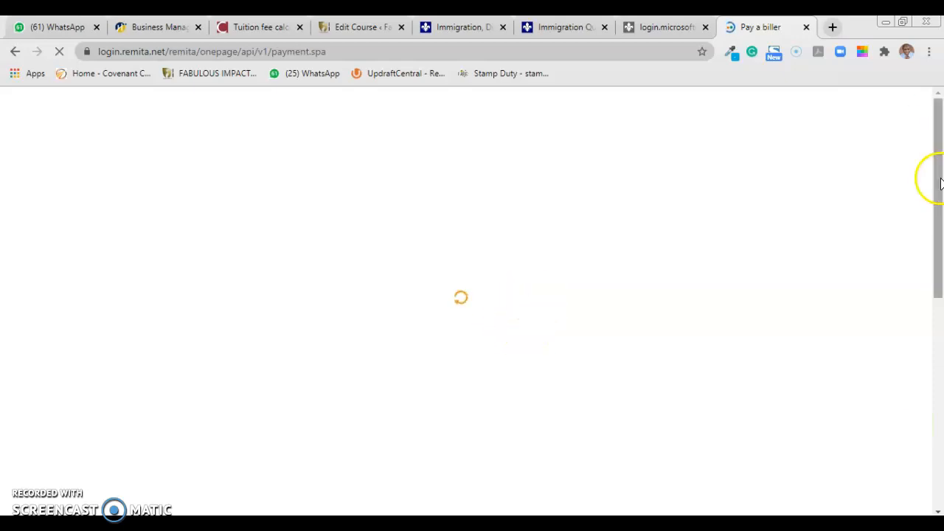
Submit the Corporate Affairs Commission payment details on the Remita form
drag(939, 184, 940, 284)
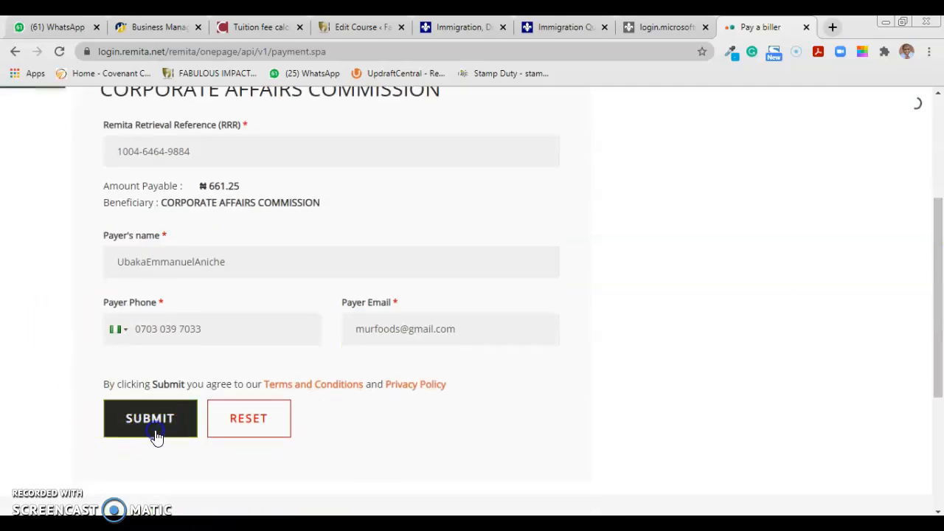
click(631, 329)
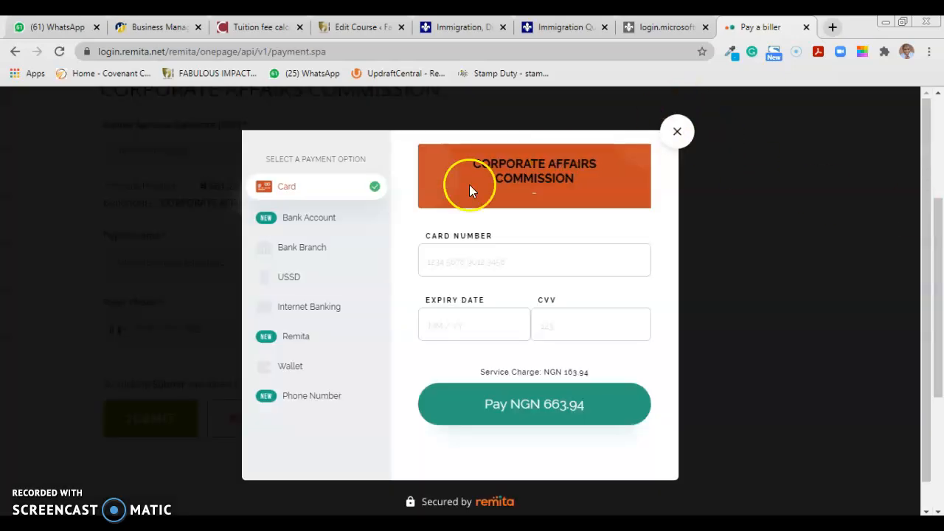
Switch the Remita payment method to USSD and select GTB 737 as the code provider
click(290, 278)
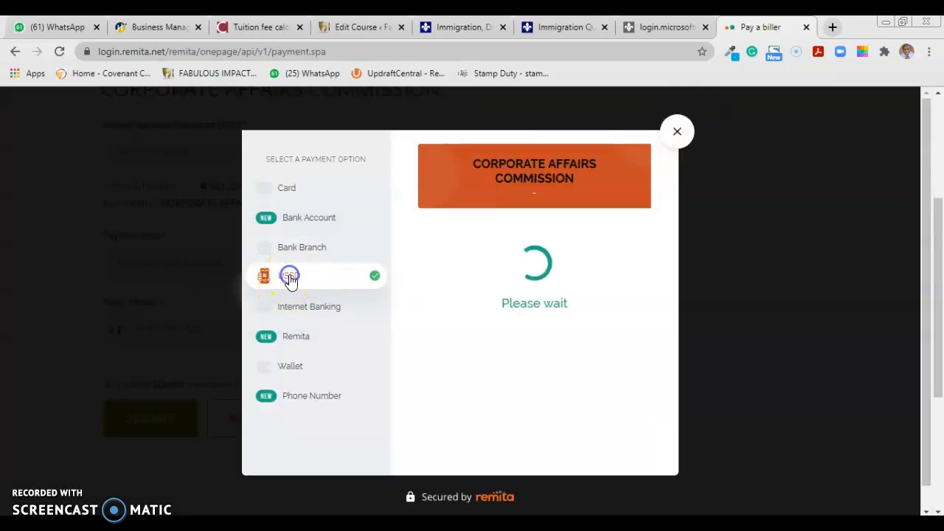
click(288, 193)
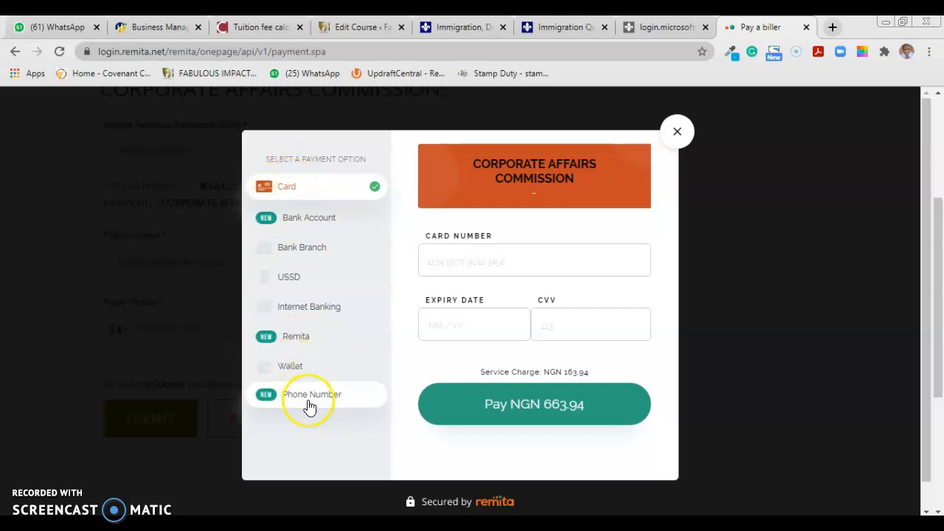
click(283, 274)
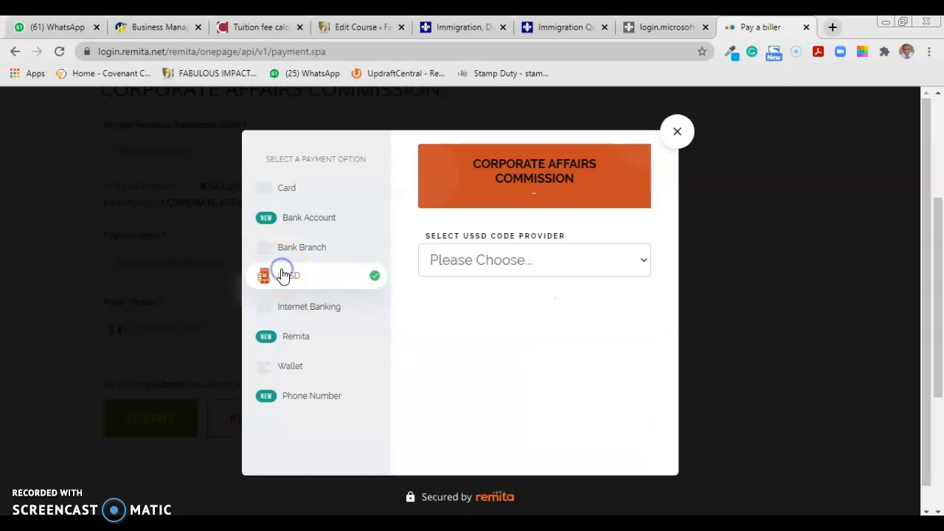
click(572, 266)
click(490, 372)
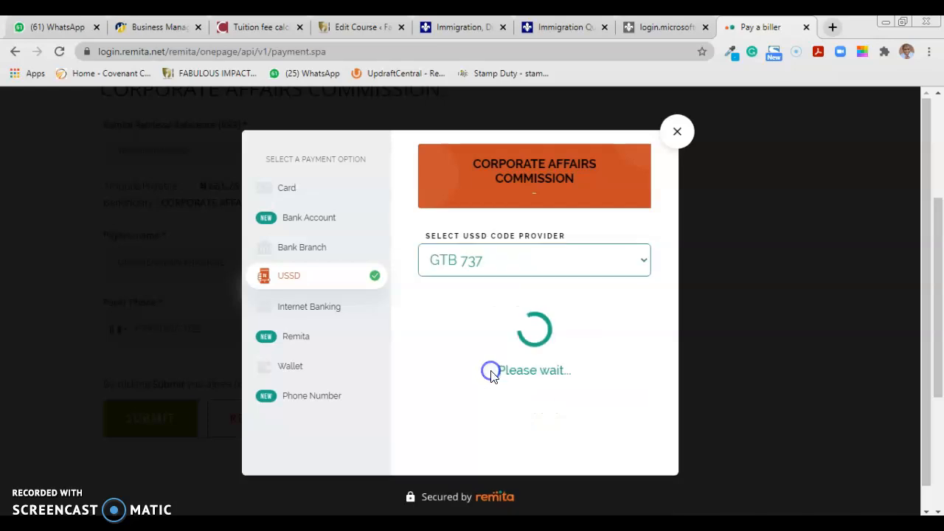